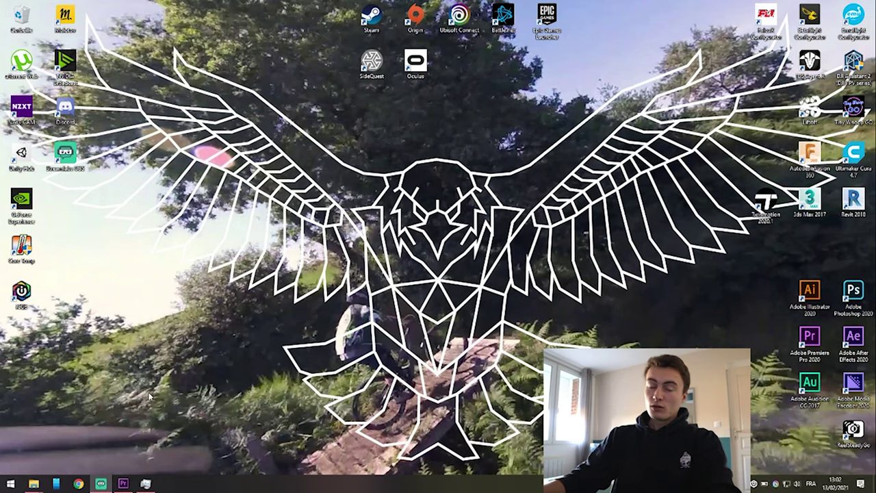
Open the DD EXTERNE (D:) drive and browse to Documents > Base de donnée to view its asset subfolders
mouse_move(33, 483)
left_click(48, 451)
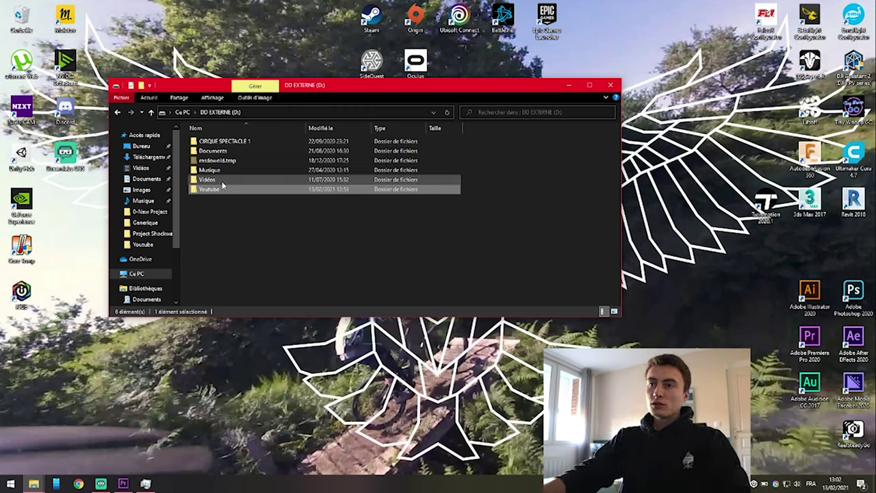
mouse_move(227, 192)
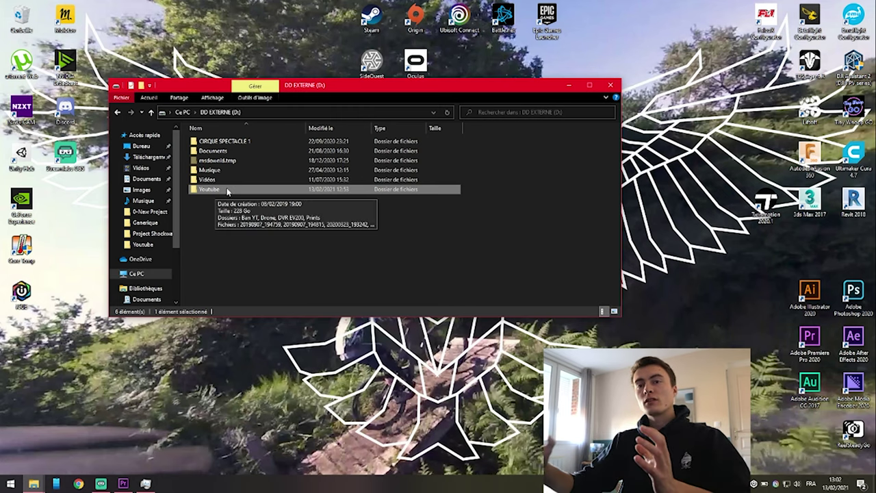
double_click(214, 153)
double_click(214, 143)
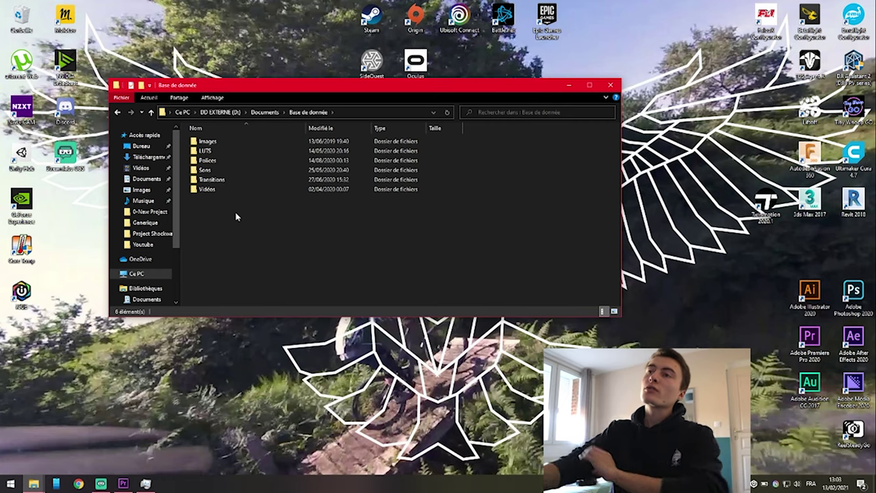
Go back to the D: drive root, open the Youtube folder and examine its photos, videos, logos and banner files
left_click(222, 112)
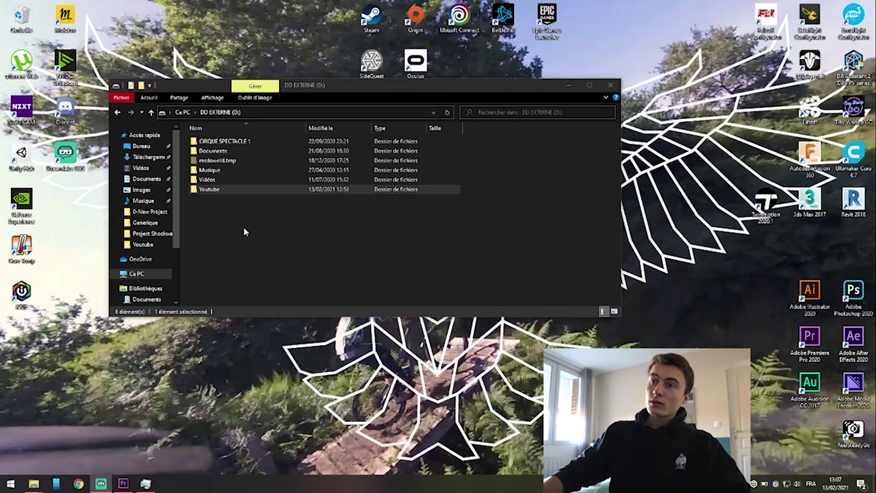
double_click(211, 189)
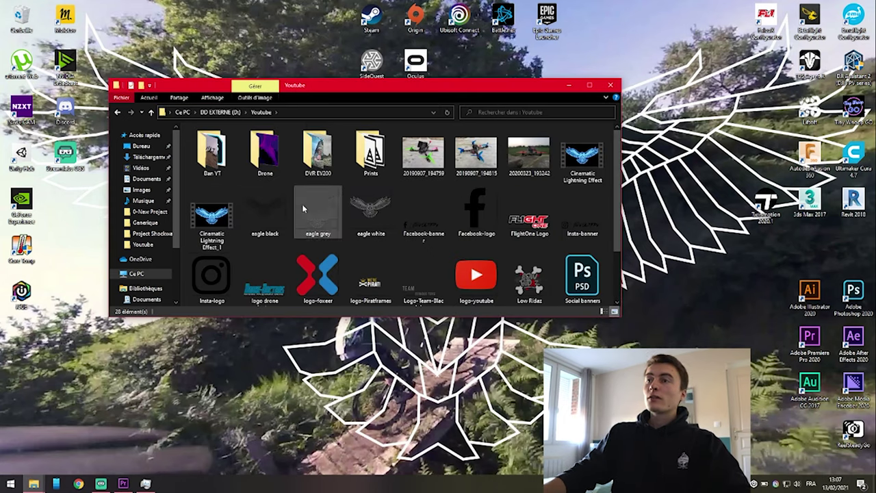
left_click(435, 164)
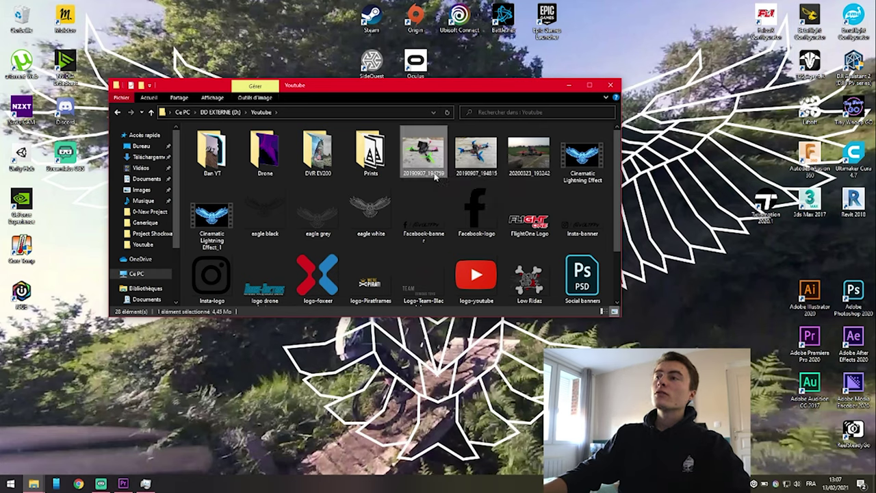
left_click(580, 156)
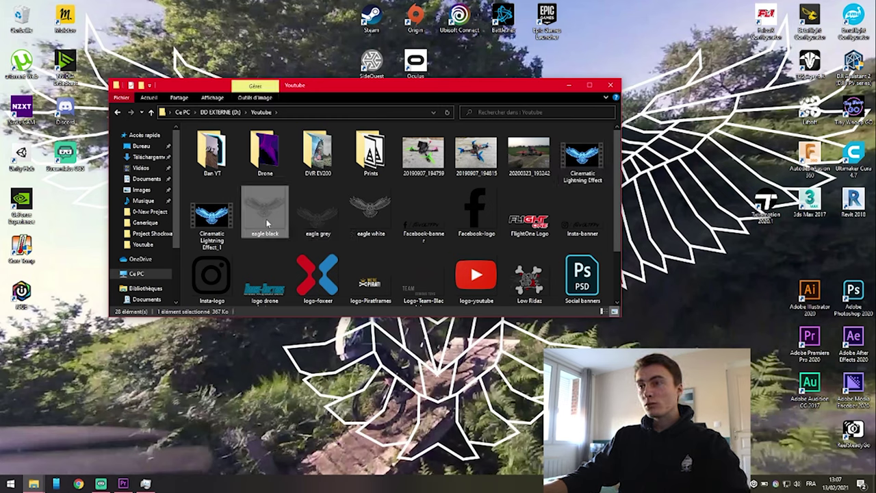
left_click(474, 214)
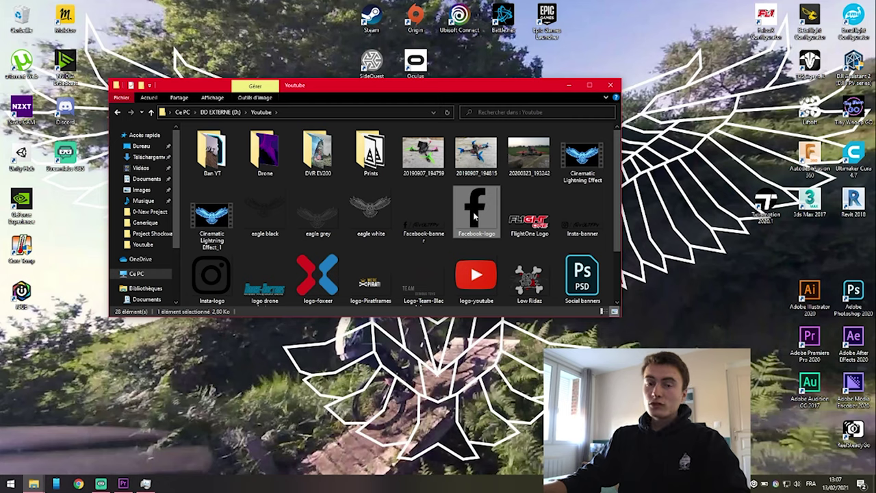
left_click(513, 219)
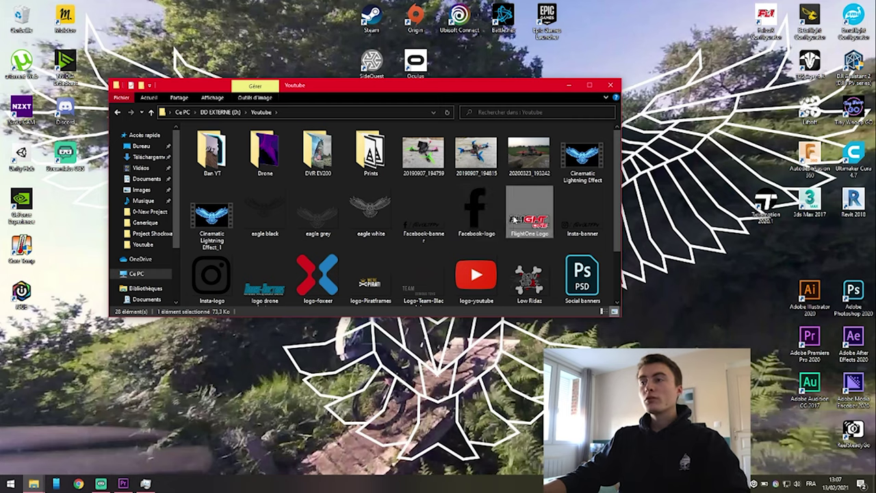
scroll(514, 219, "down", 1)
left_click(269, 226)
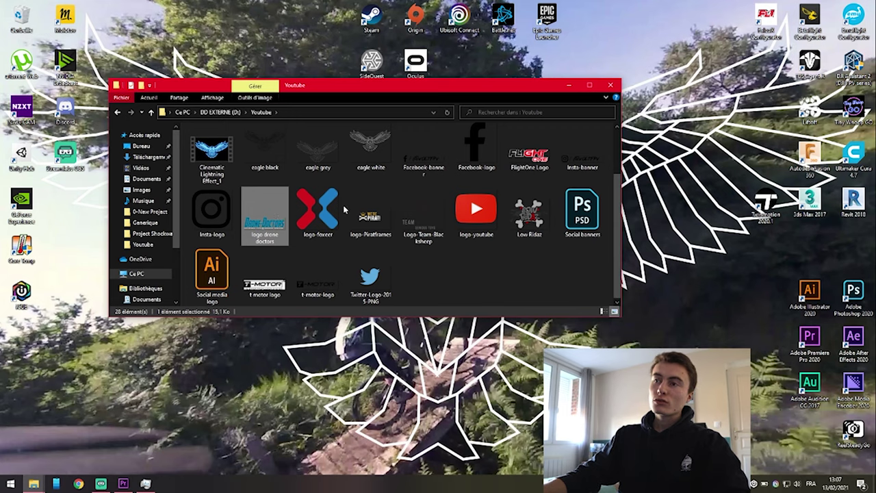
left_click(516, 209)
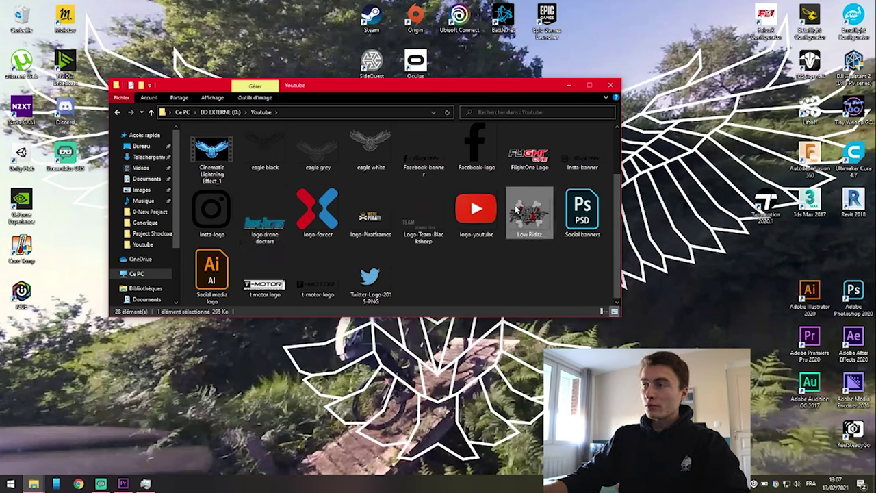
left_click(580, 214)
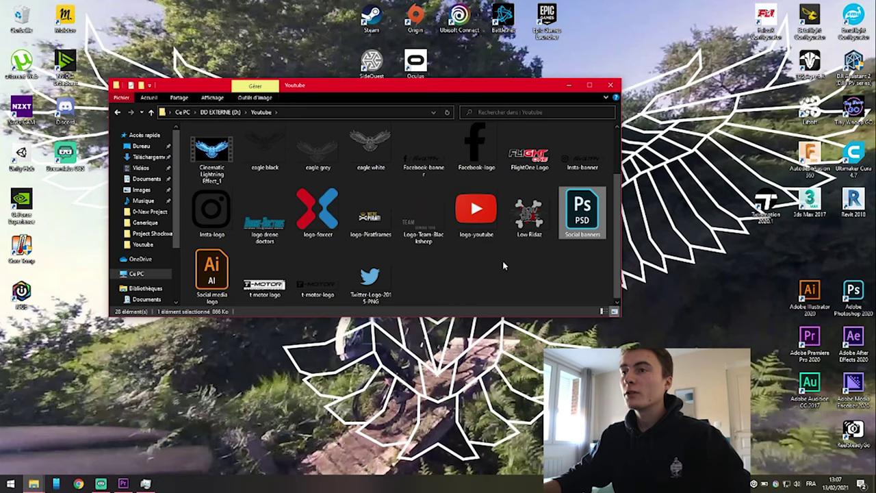
scroll(465, 280, "up", 1)
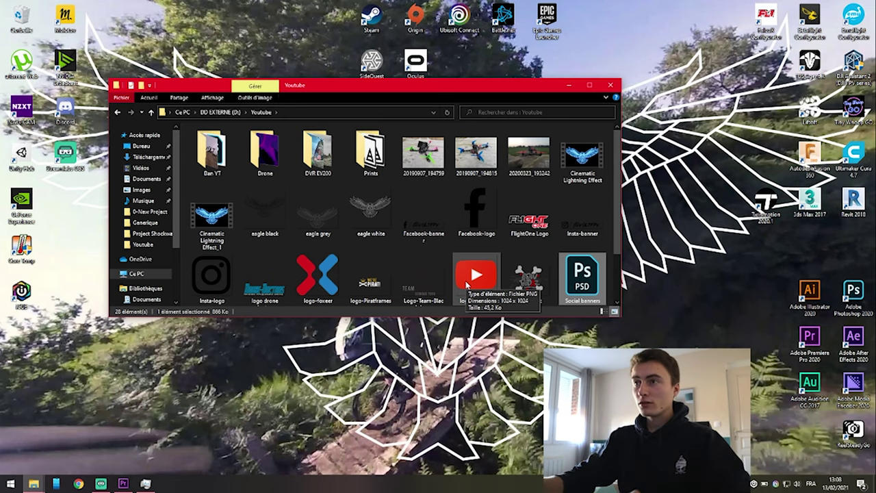
Open Drone > 0-New Project > Rush to view the footage subfolders of the template project
double_click(269, 158)
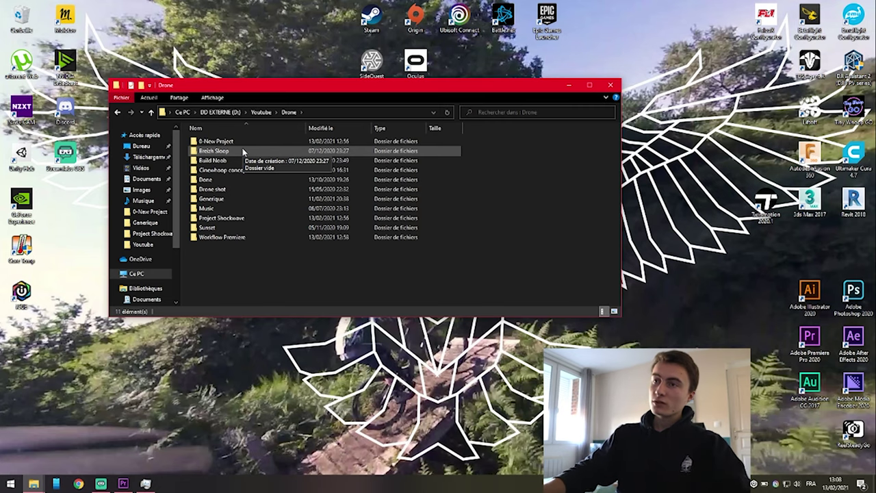
left_click(234, 142)
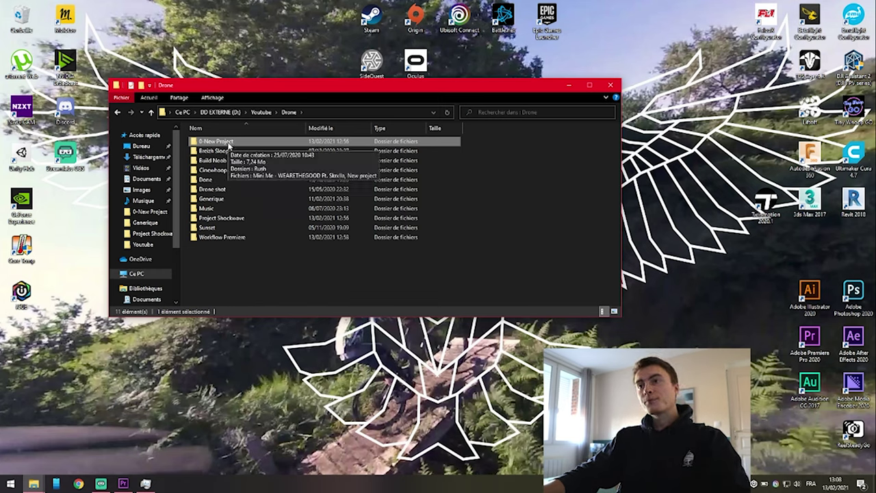
double_click(229, 142)
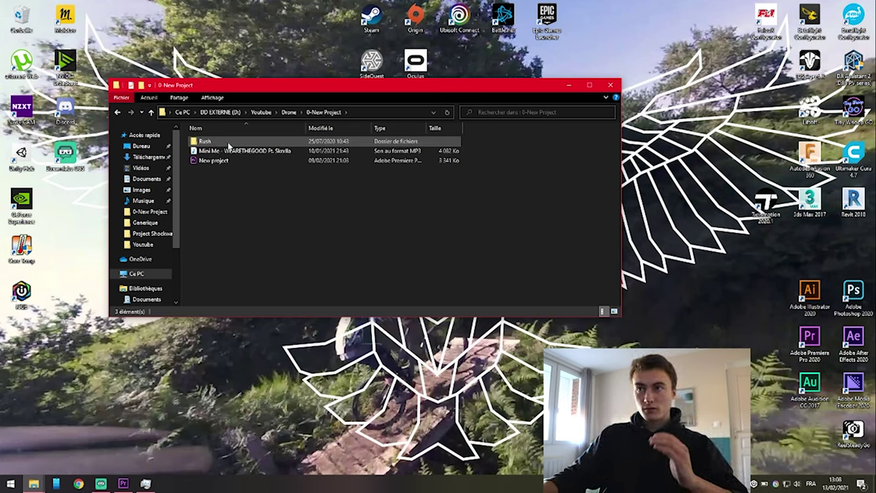
double_click(228, 142)
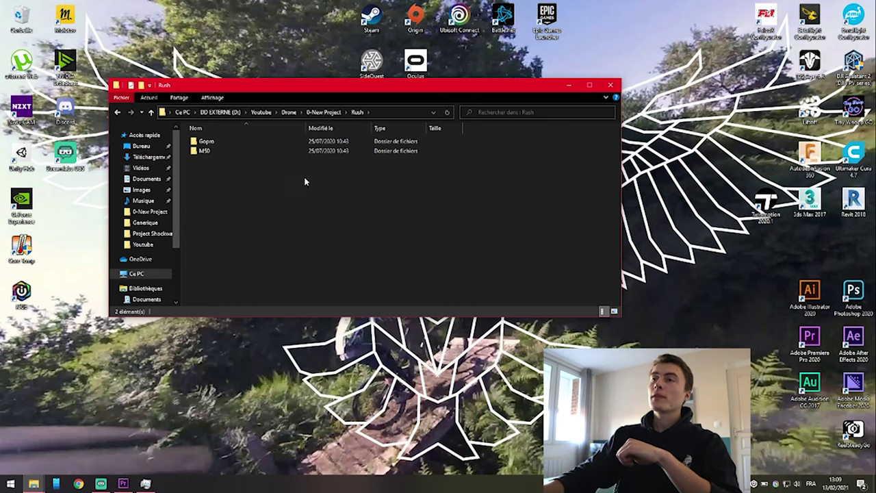
Return to the 0-New Project folder, check the Mini Me music file, and open the New project file in Premiere Pro
left_click(318, 119)
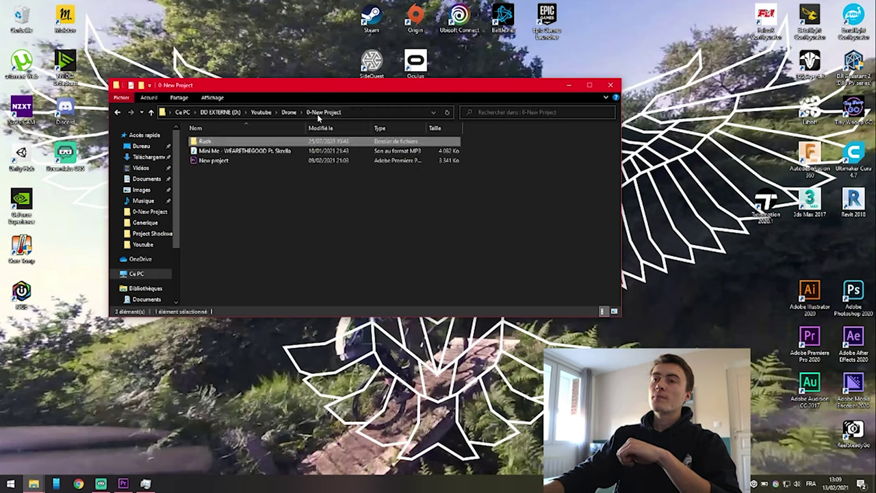
left_click(279, 155)
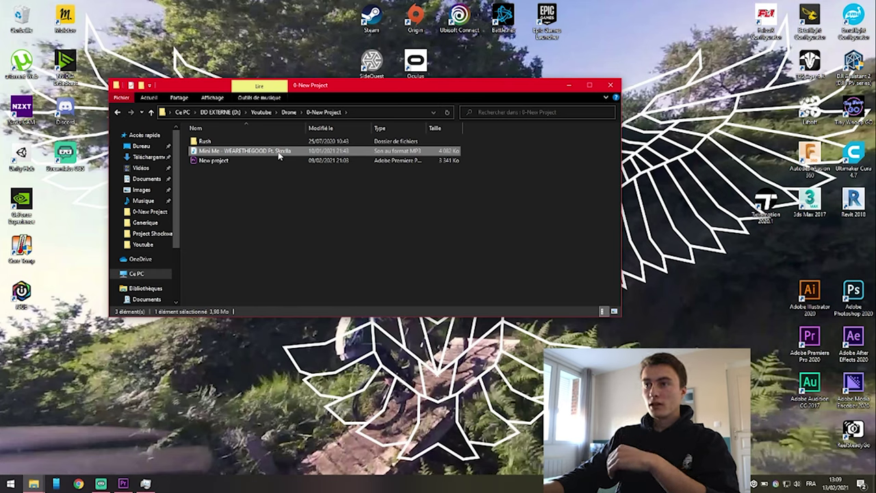
left_click(251, 161)
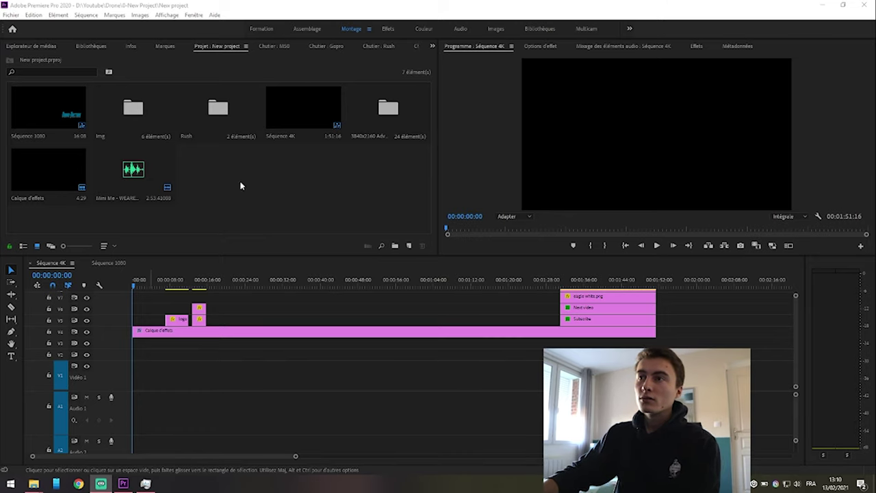
Inspect the Séquence 1080 and Séquence 4K items and the Calque d'effets clip in the 4K timeline
left_click(53, 113)
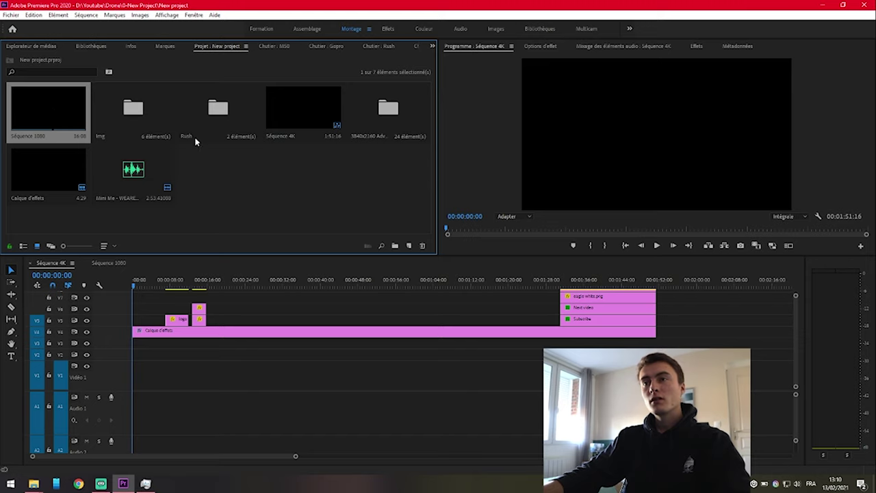
left_click(287, 124)
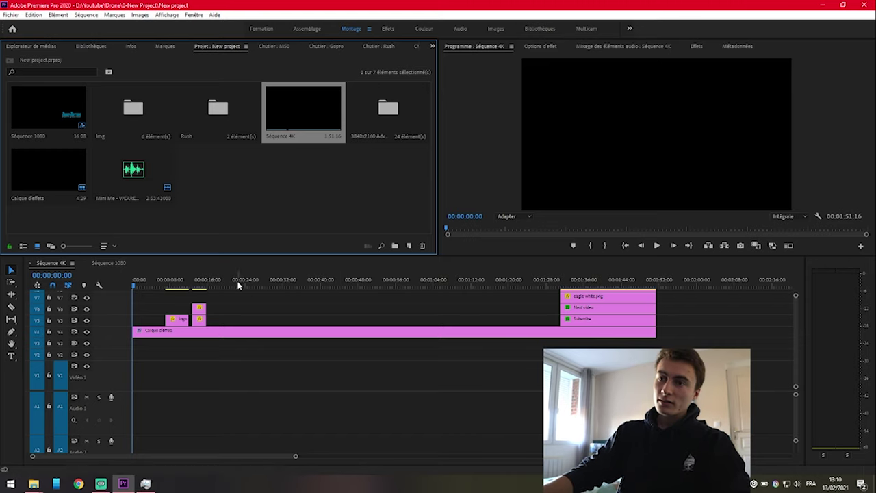
left_click(158, 333)
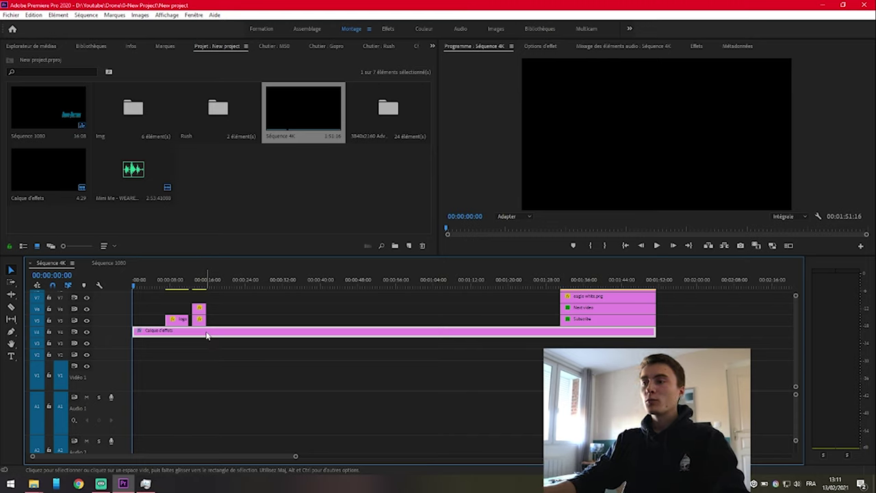
Preview the template's logo, eagle and end-screen clips at 00:00:09:15, 00:00:13:20 and 00:01:41:17, and select the Mini Me music file
left_click(180, 321)
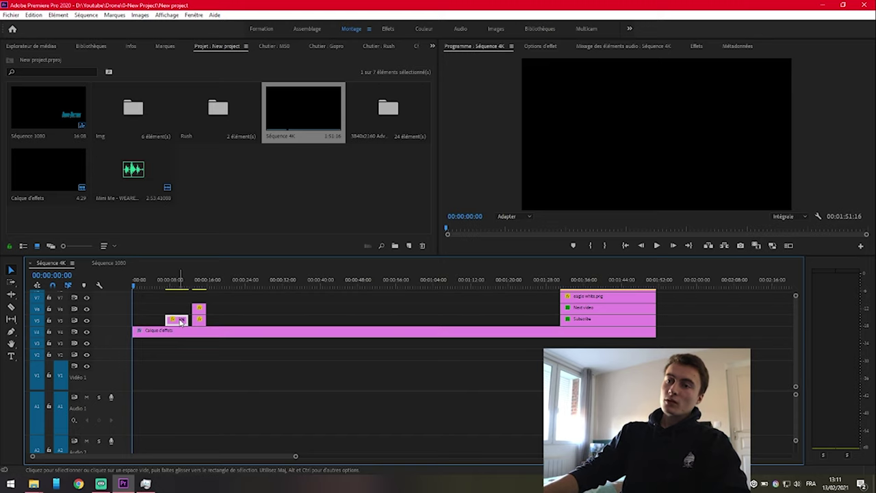
left_click(177, 283)
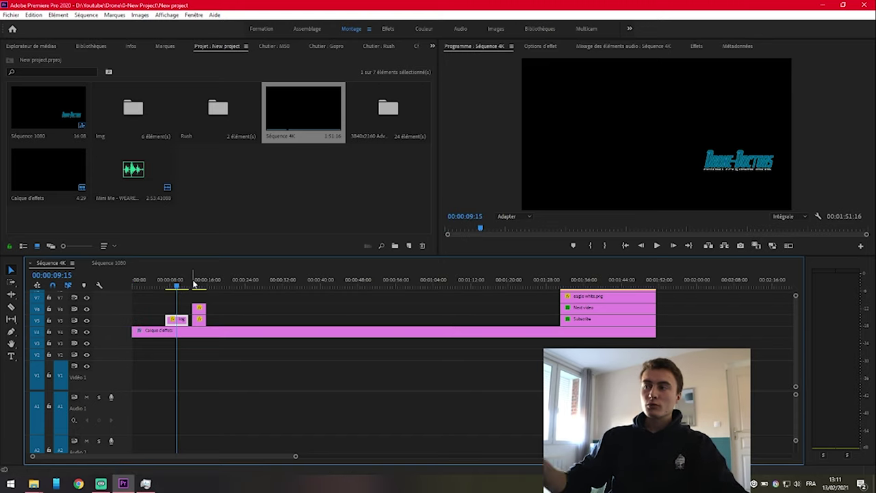
left_click(196, 283)
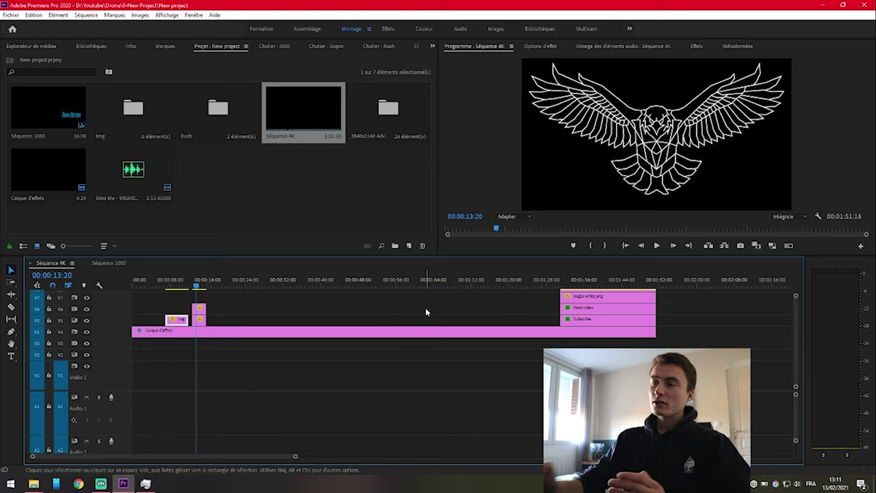
mouse_move(656, 331)
left_mouse_down()
mouse_move(753, 328)
mouse_move(656, 332)
left_mouse_up()
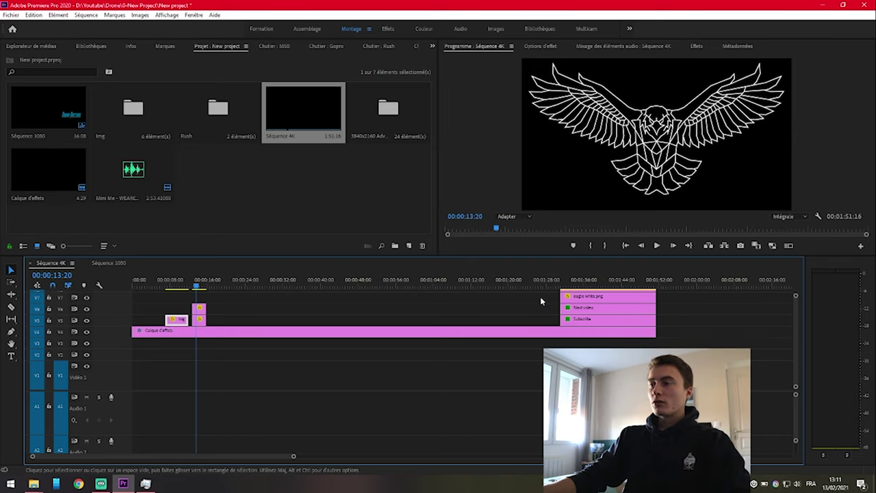
left_click(611, 283)
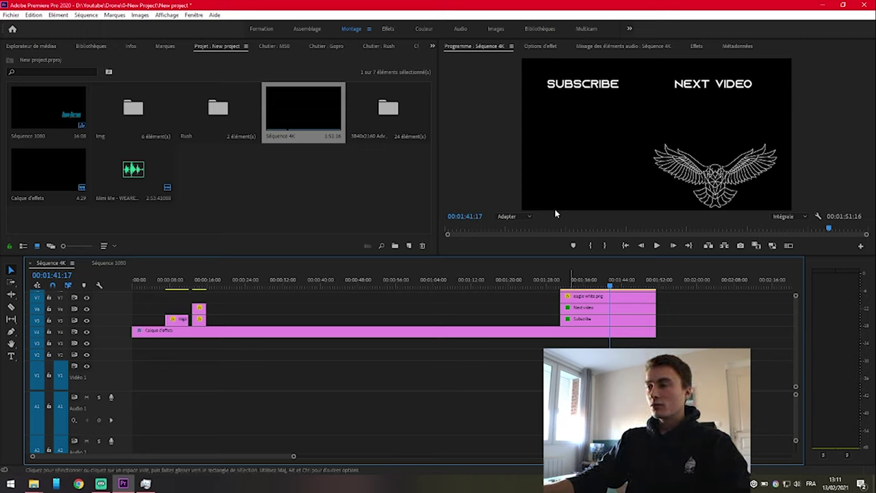
left_click(132, 174)
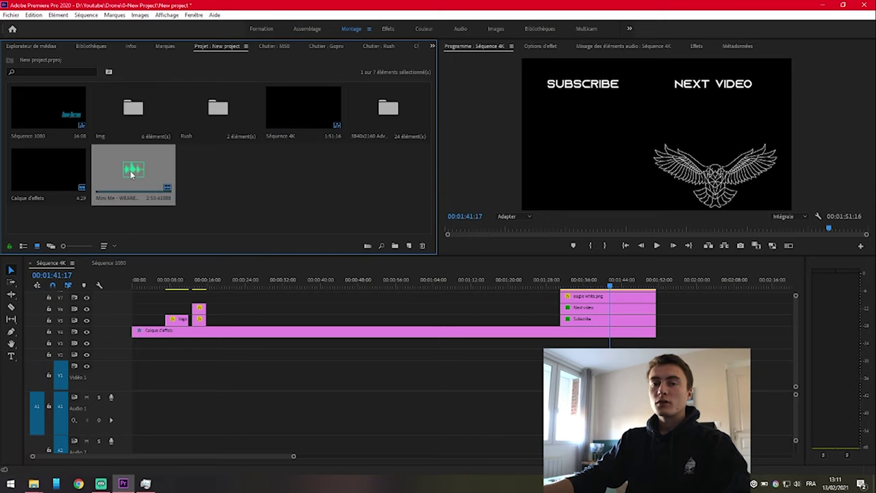
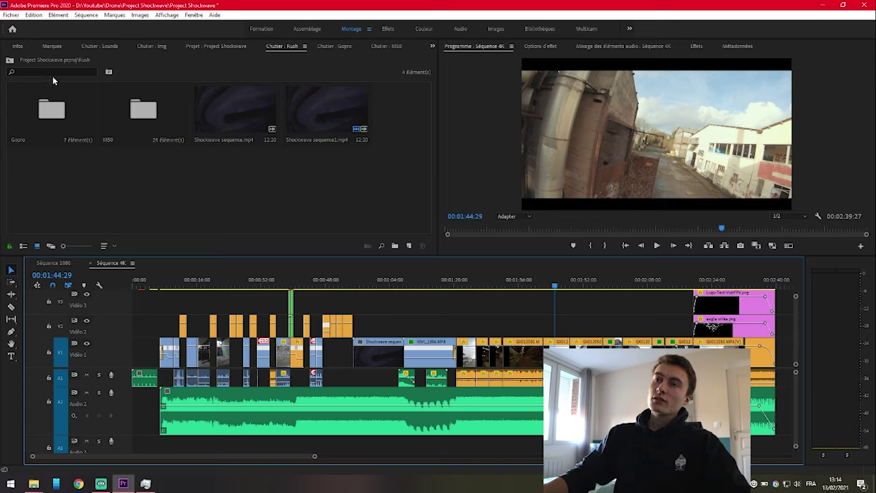
Examine Project Shockwave's M50 bin, preview the 4K sequence at 00:00:18:01 and 00:01:00:16, and inspect the GX012050 and Shockwave sequence clips
left_click(126, 128)
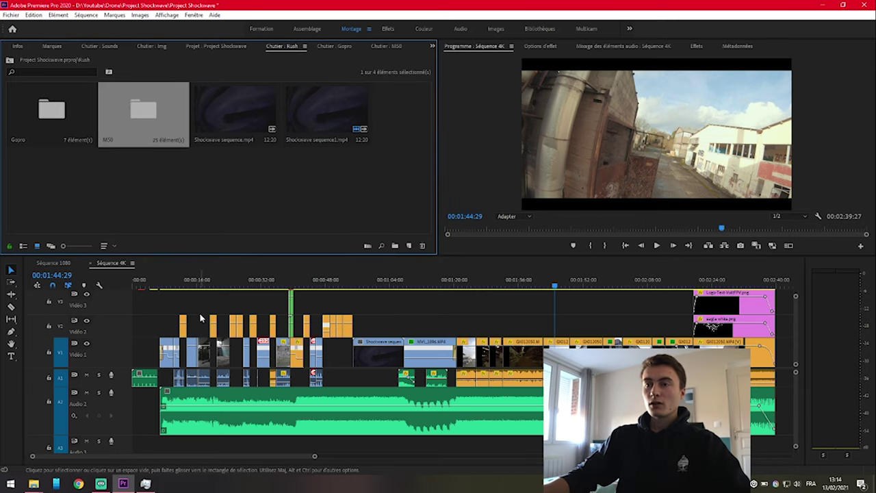
left_click(206, 288)
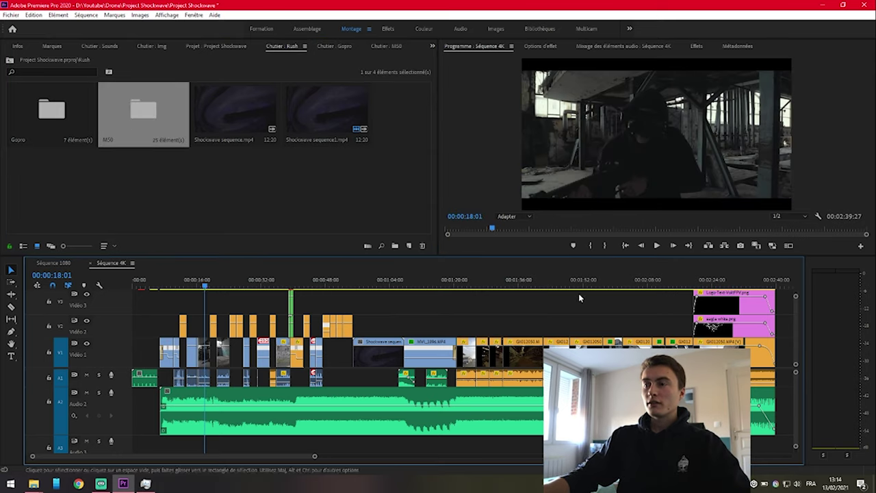
left_click(375, 286)
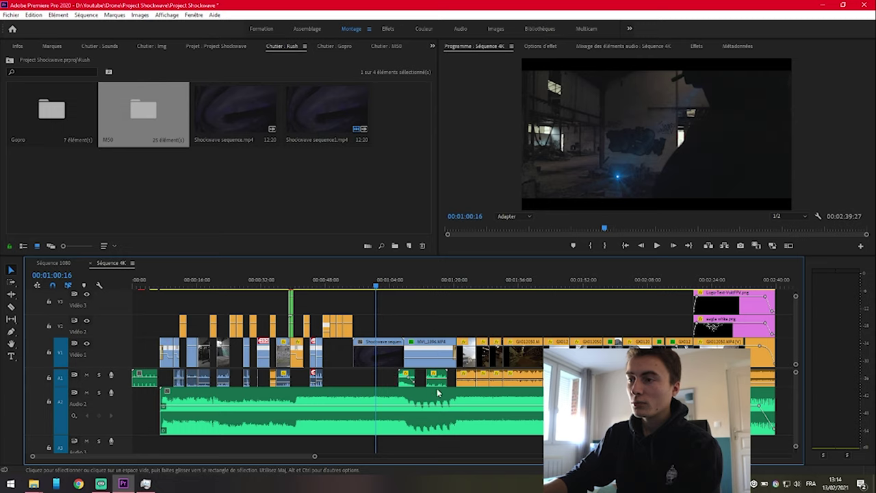
left_click(525, 356)
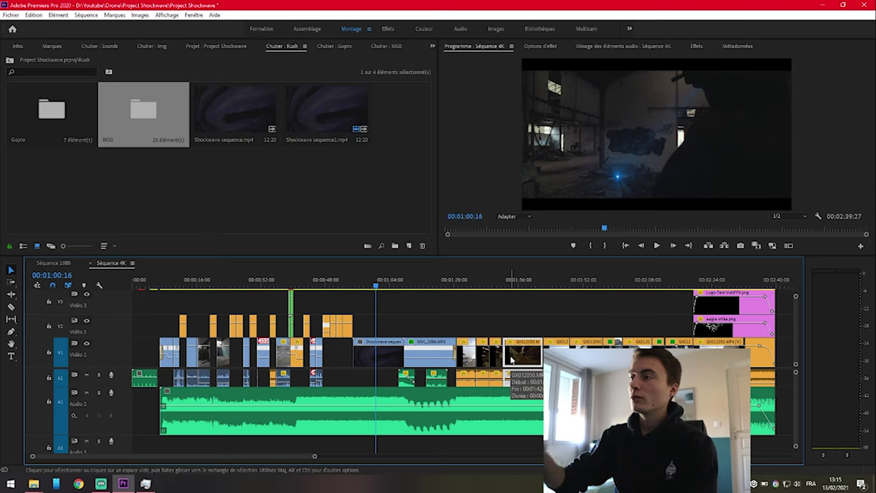
left_click(385, 358)
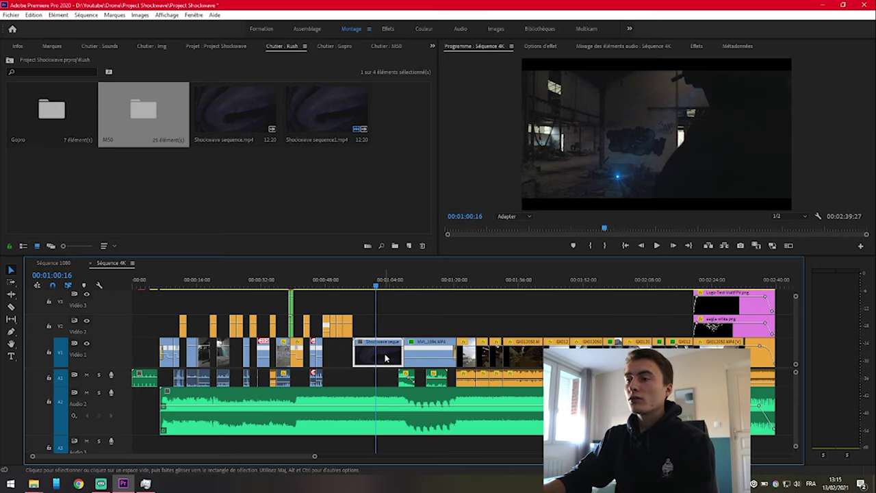
Inspect the short clips on the first two video tracks of the 4K timeline, including GX012049.MP4 just before the Shockwave sequence
scroll(177, 366, "up", 2)
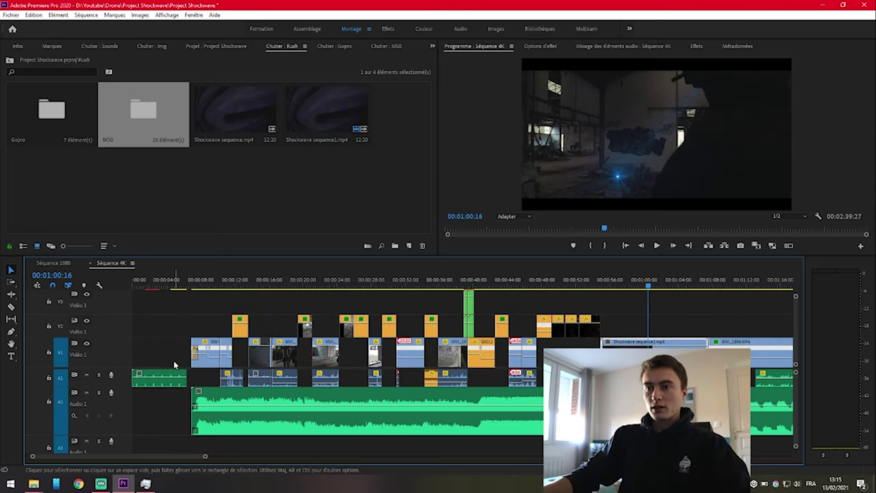
left_click(227, 353)
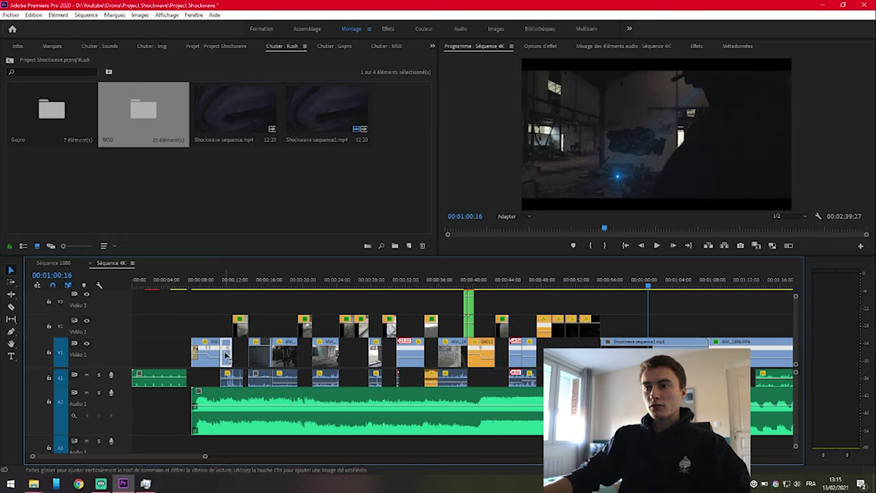
scroll(229, 355, "down", 3)
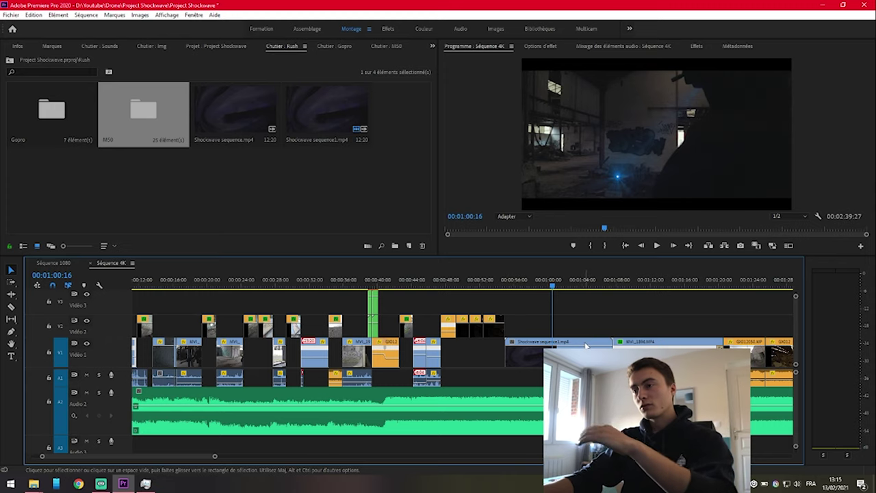
left_click(489, 330)
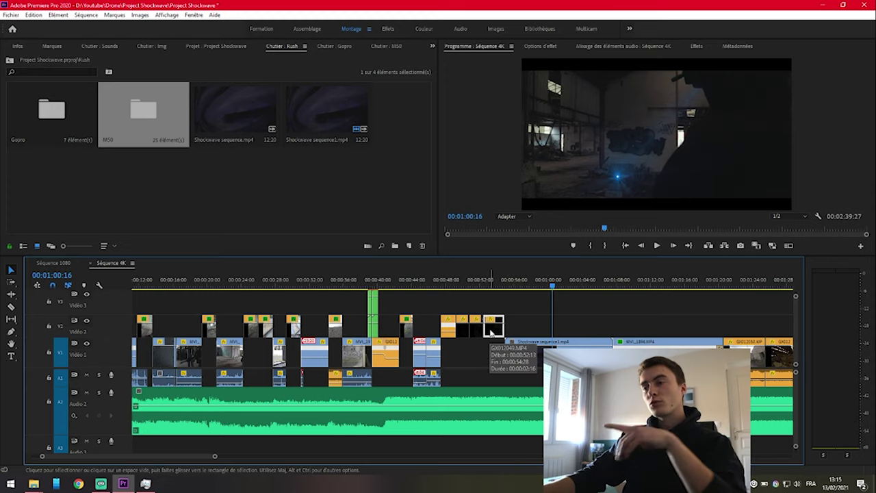
scroll(496, 345, "down", 8)
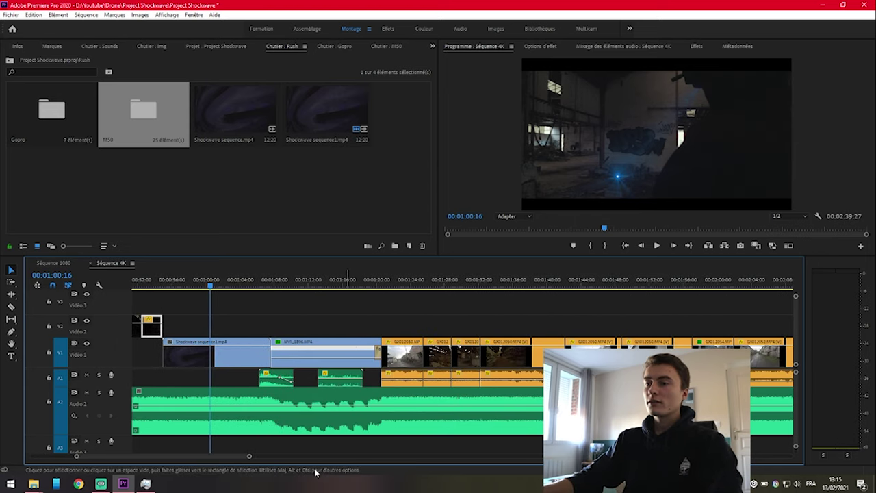
left_click_drag(231, 456, 163, 459)
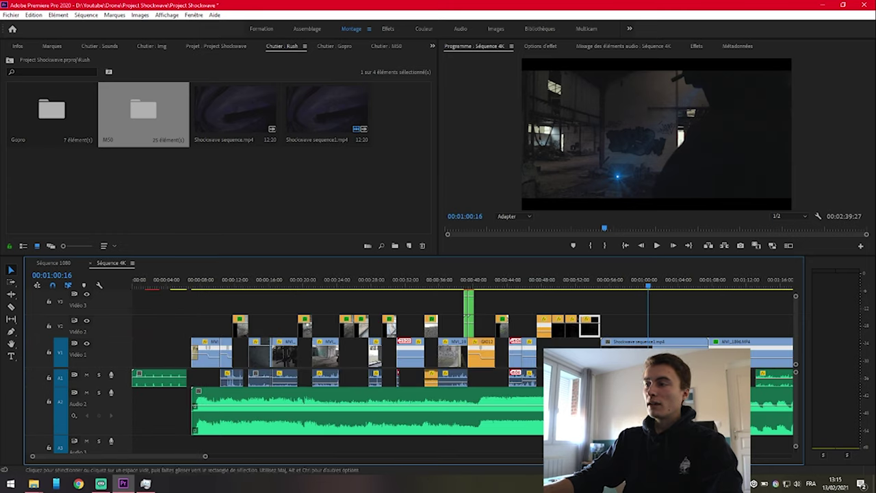
Preview the 4K timeline's transition at 00:00:39:08 and 00:00:39:20, and check the 3840x2160 transition bin and matching sound clip
key("Up")
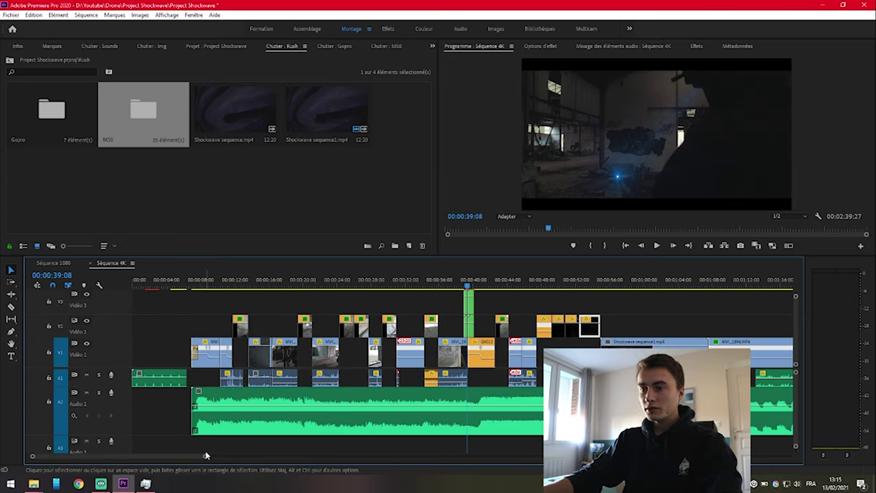
key("equal")
key("equal")
key("equal")
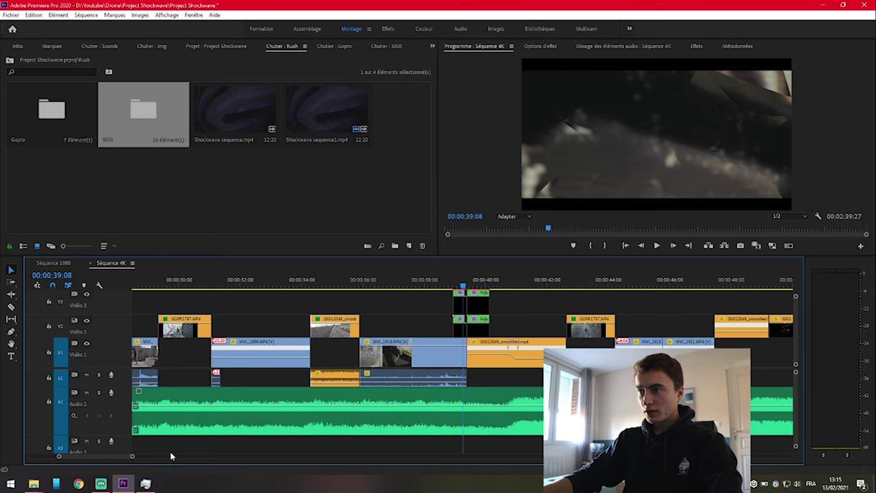
left_click(201, 46)
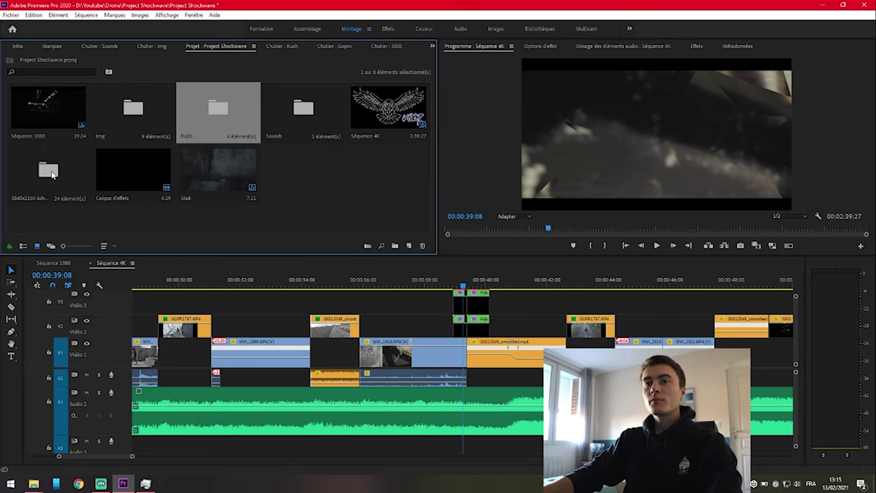
left_click(51, 174)
left_click(463, 288)
mouse_move(463, 288)
left_mouse_down()
mouse_move(456, 287)
mouse_move(475, 287)
left_mouse_up()
scroll(795, 388, "down", 3)
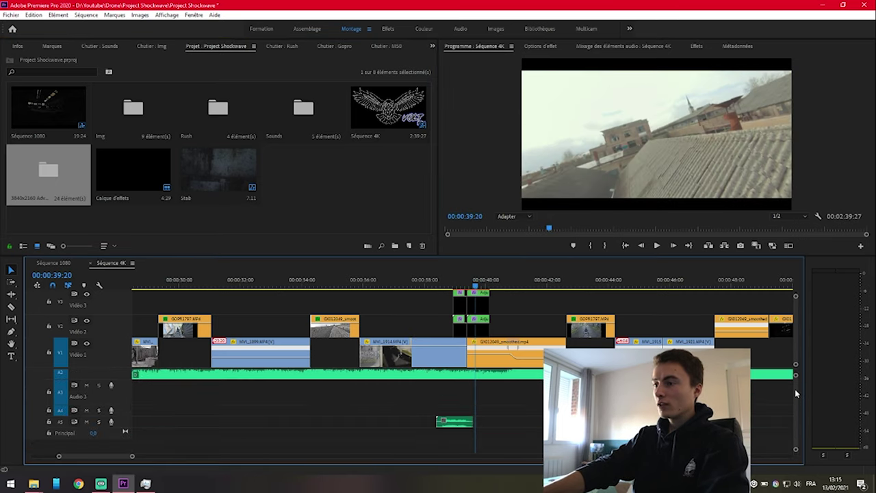
scroll(518, 379, "up", 3)
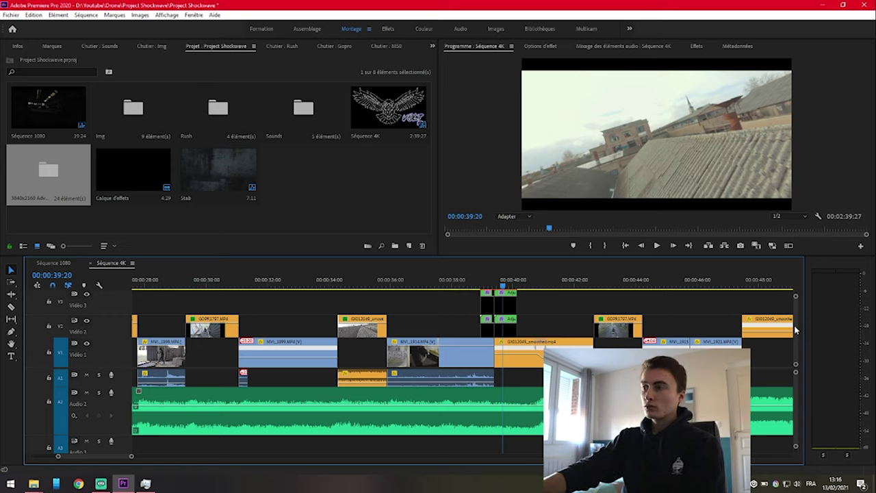
Select the Calque d'effets clip on track V6 and examine its full extent and the title layers above it
scroll(794, 323, "up", 3)
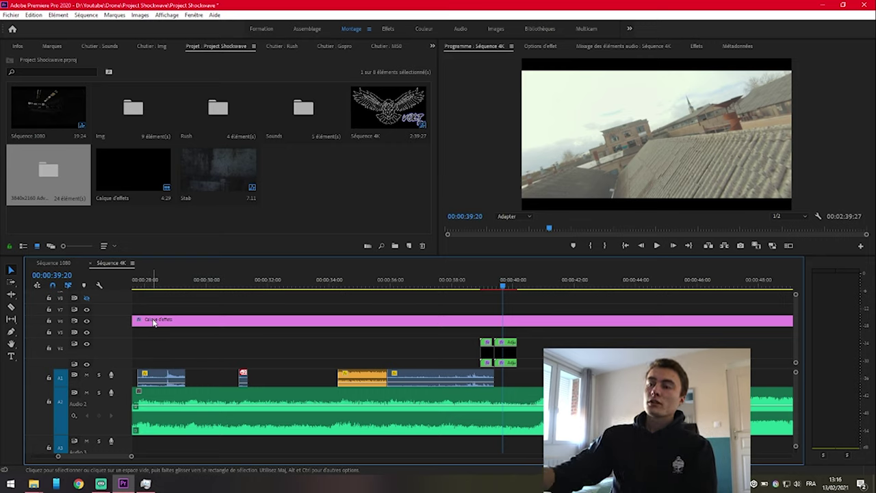
left_click(154, 322)
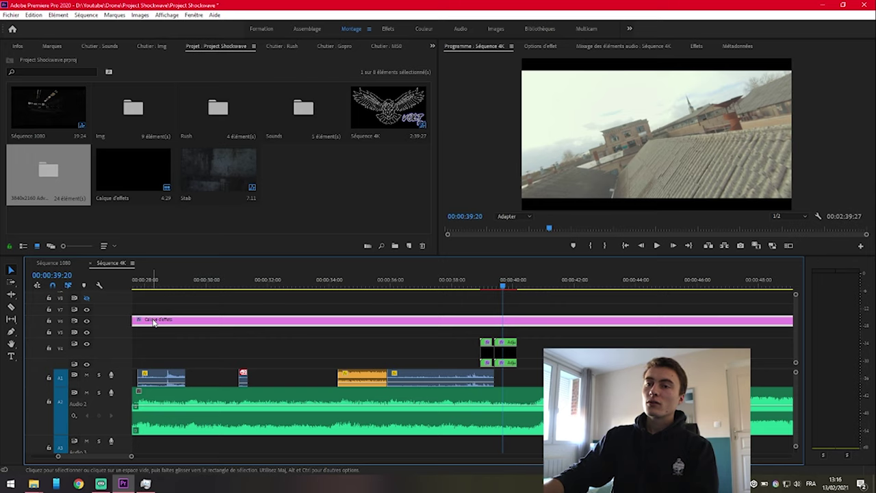
left_click_drag(131, 456, 305, 453)
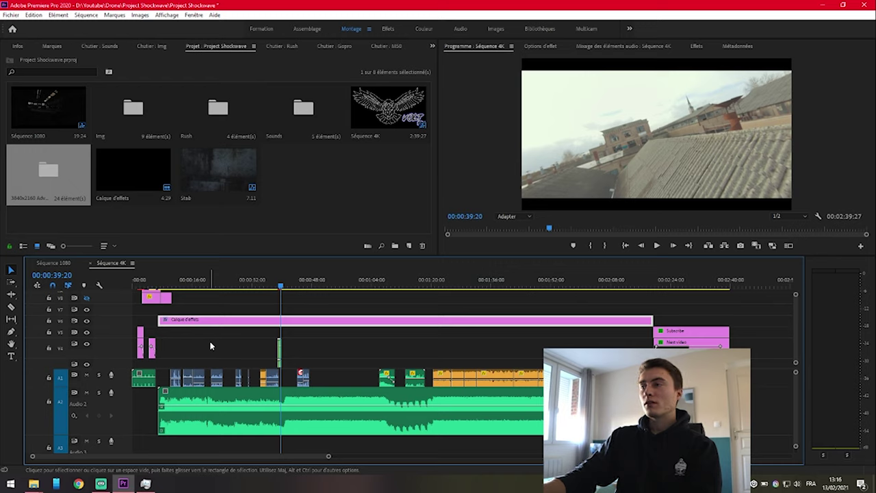
scroll(794, 331, "up", 3)
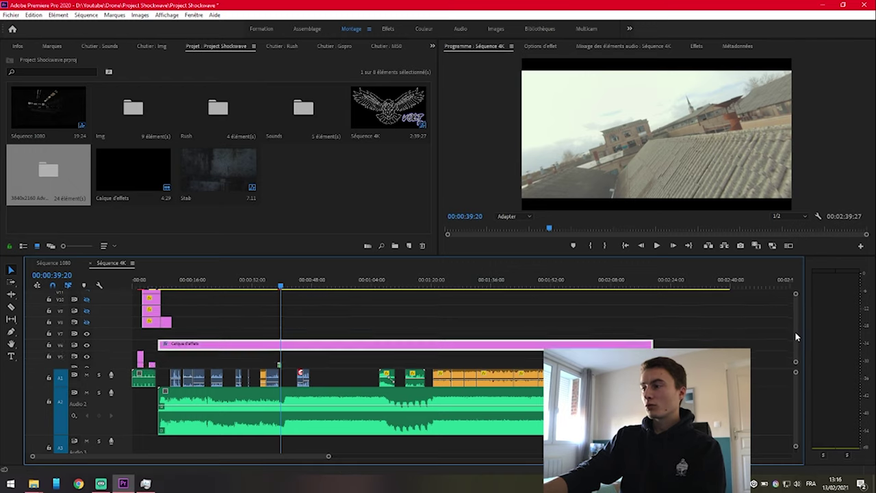
Preview the 4K sequence's opening title at 00:00:05:29 and its end screen at 00:02:29:07
left_click(154, 282)
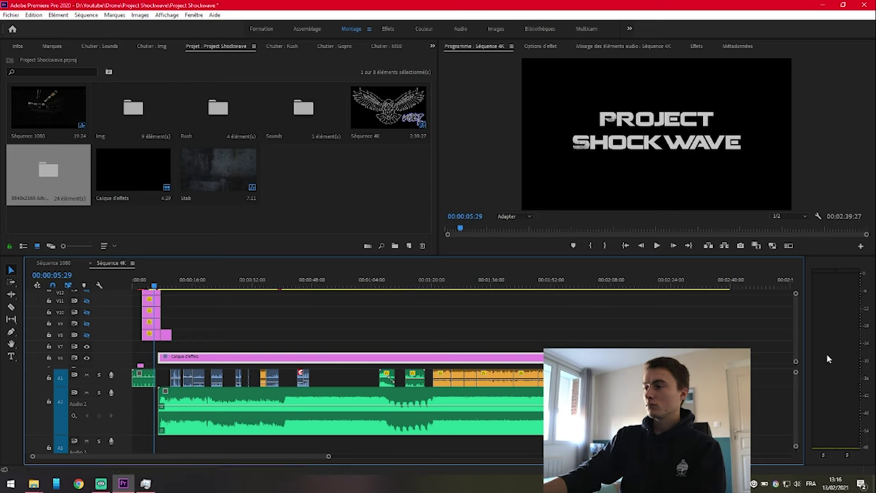
scroll(795, 345, "down", 4)
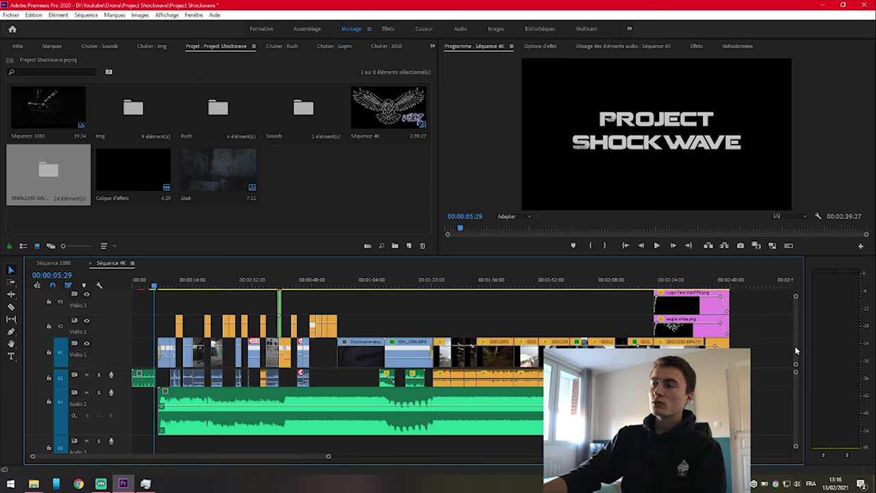
left_click(691, 284)
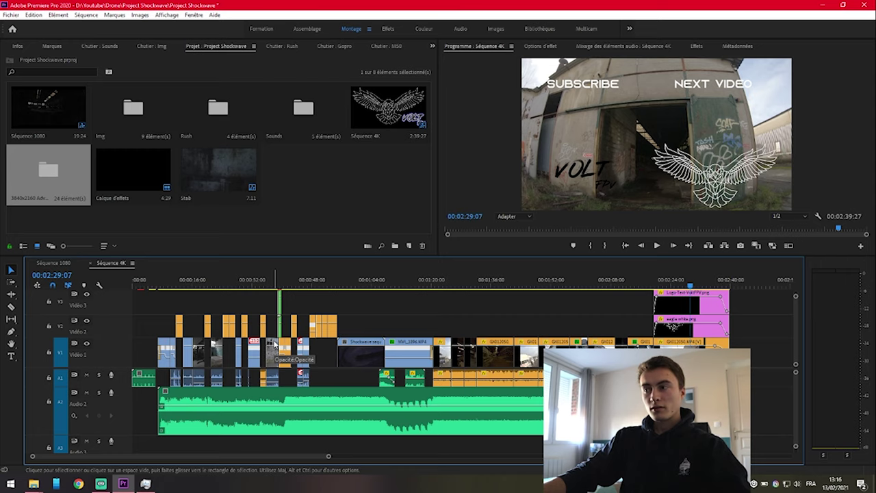
Try inserting Séquence 4K as a nested clip after the existing clips in Séquence 1080, delete it, and turn nested insertion back off
left_click(54, 264)
left_click(373, 133)
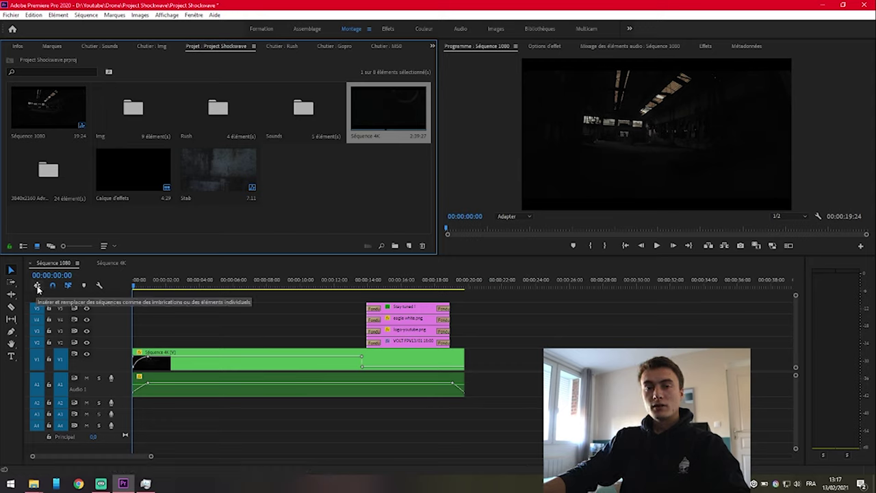
left_click(38, 287)
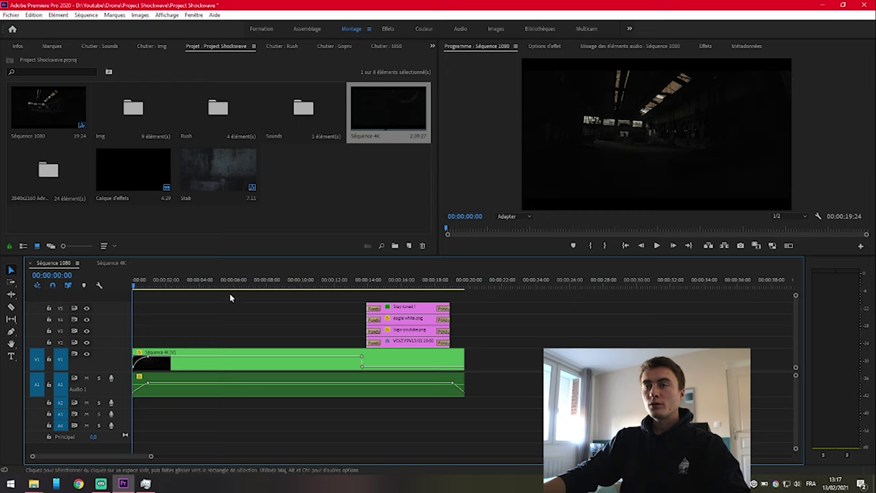
left_click(399, 141)
left_click_drag(494, 287, 513, 353)
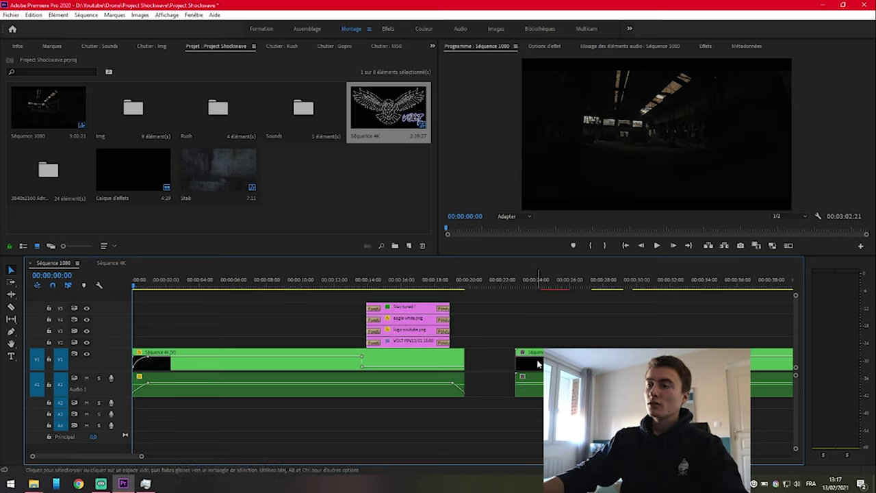
left_click(538, 364)
key("Delete")
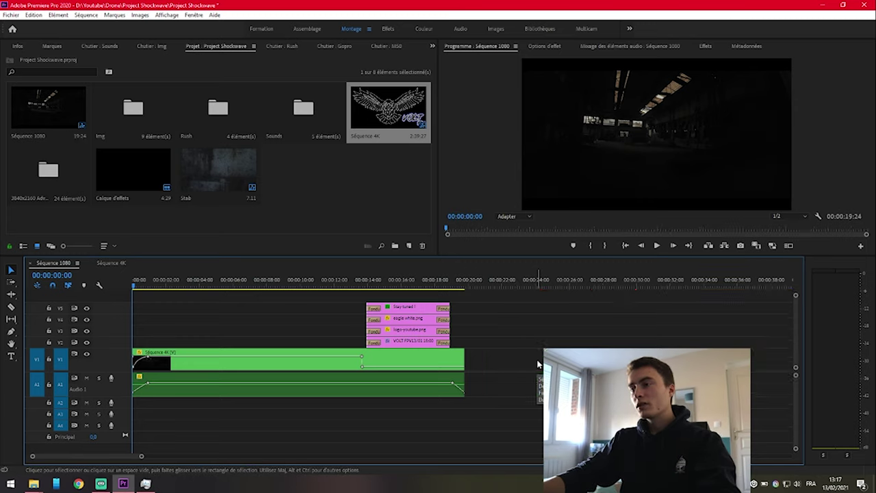
left_click(38, 287)
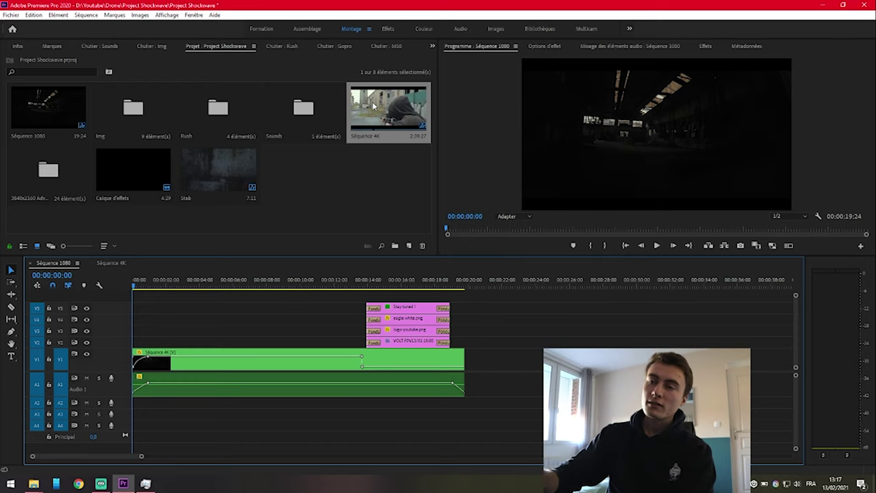
Compare the Séquence 4K and Séquence 1080 timelines, and preview the 1080 teaser at 00:00:01:15 and 00:00:16:21
left_click(107, 263)
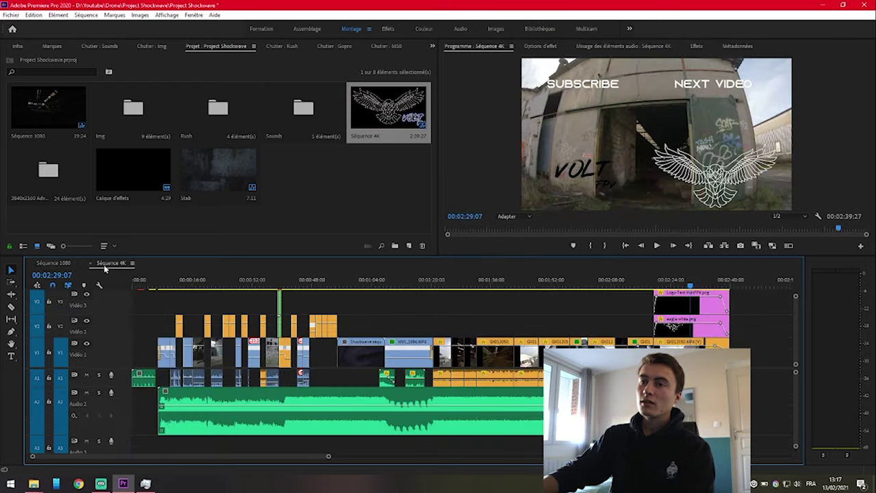
left_click(63, 264)
left_click_drag(381, 94, 386, 115)
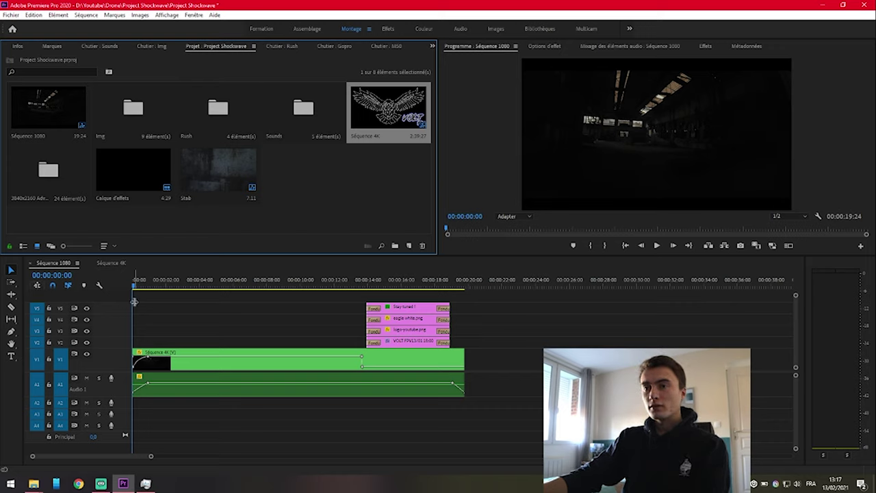
left_click_drag(140, 286, 158, 287)
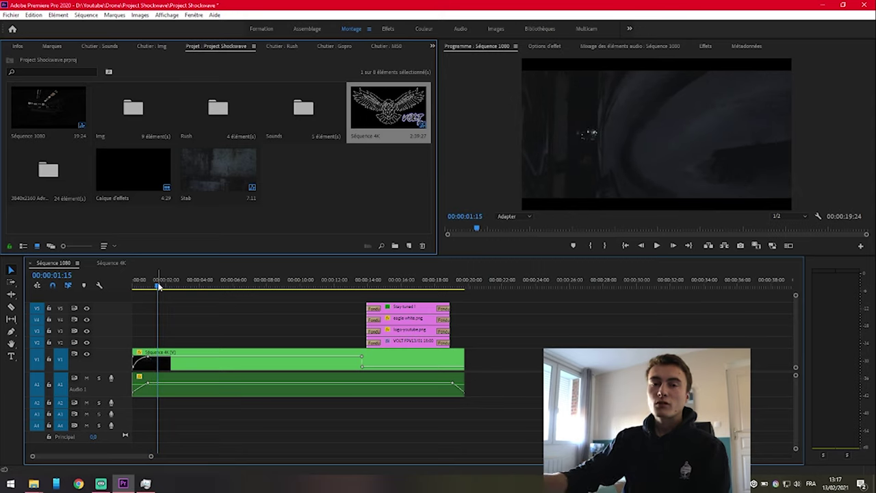
left_click_drag(158, 283, 413, 288)
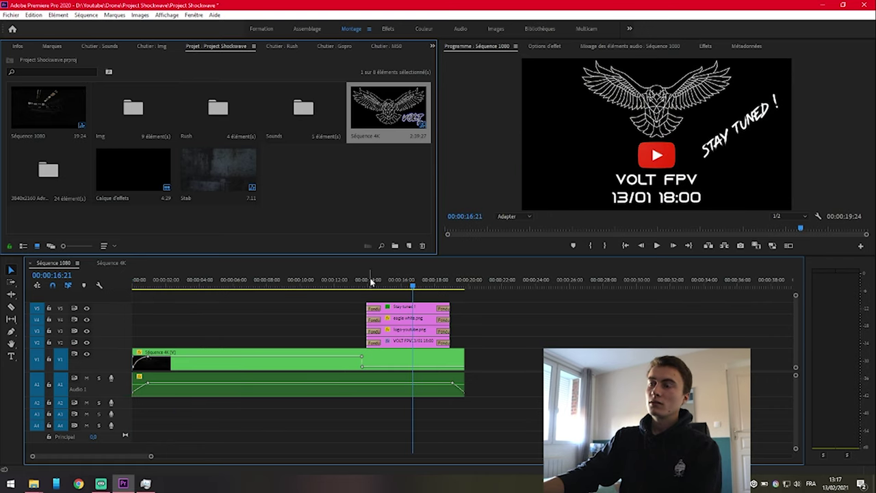